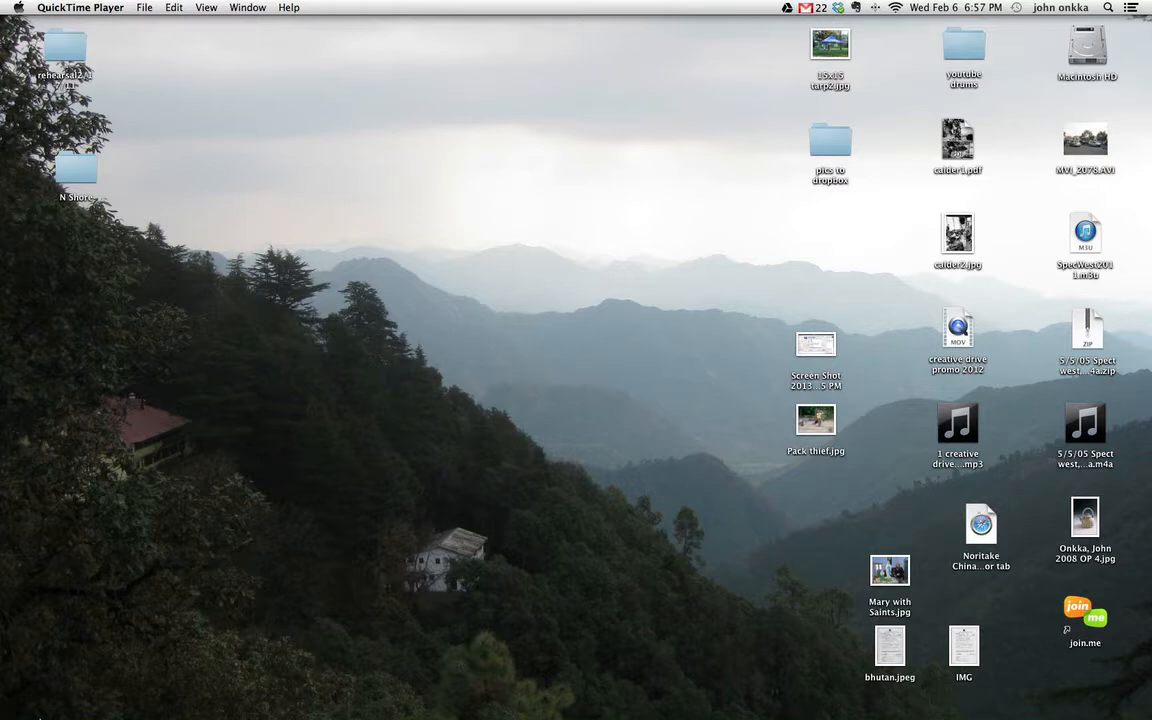
# - In Finder, navigate through Creative Drive and sale Tax to the Form S-240 folder
pyautogui.moveTo(40, 716)
pyautogui.click(65, 688)
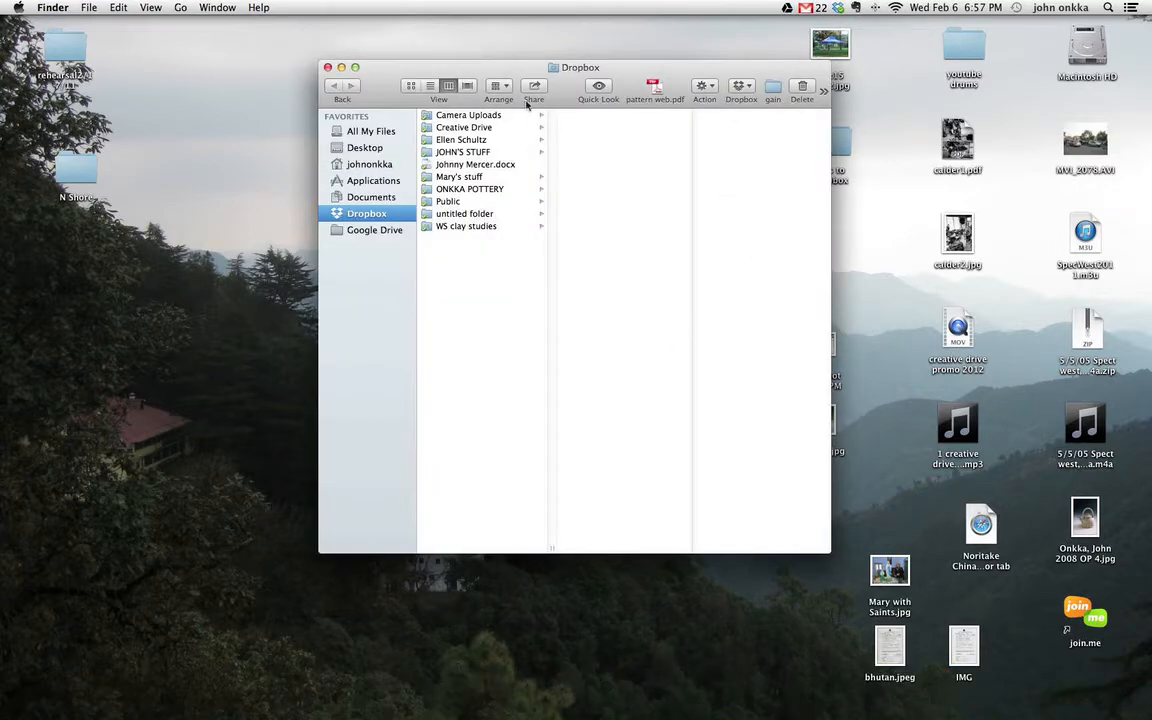
pyautogui.click(457, 128)
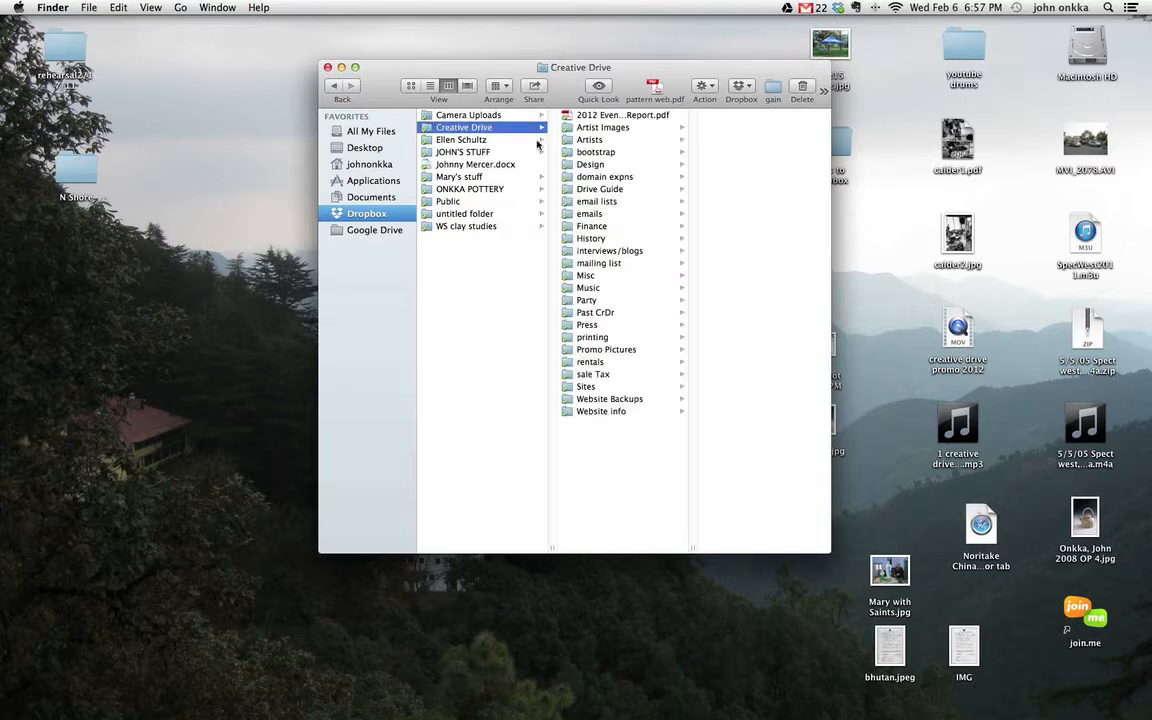
pyautogui.click(581, 375)
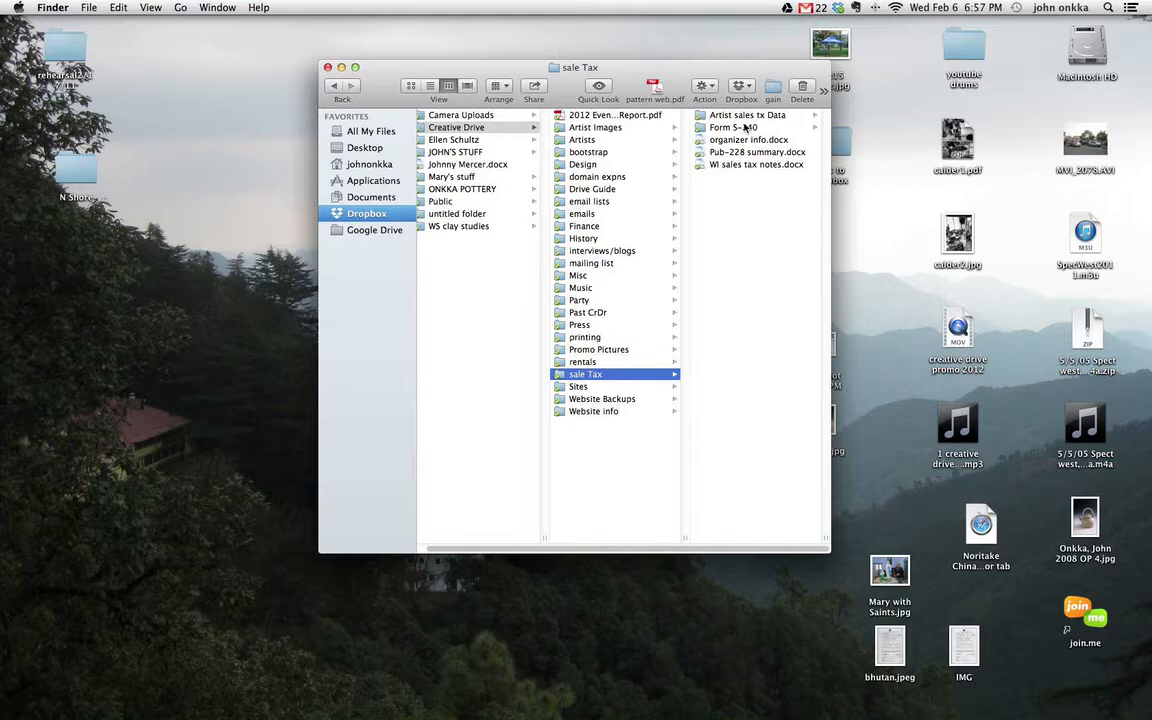
pyautogui.click(735, 128)
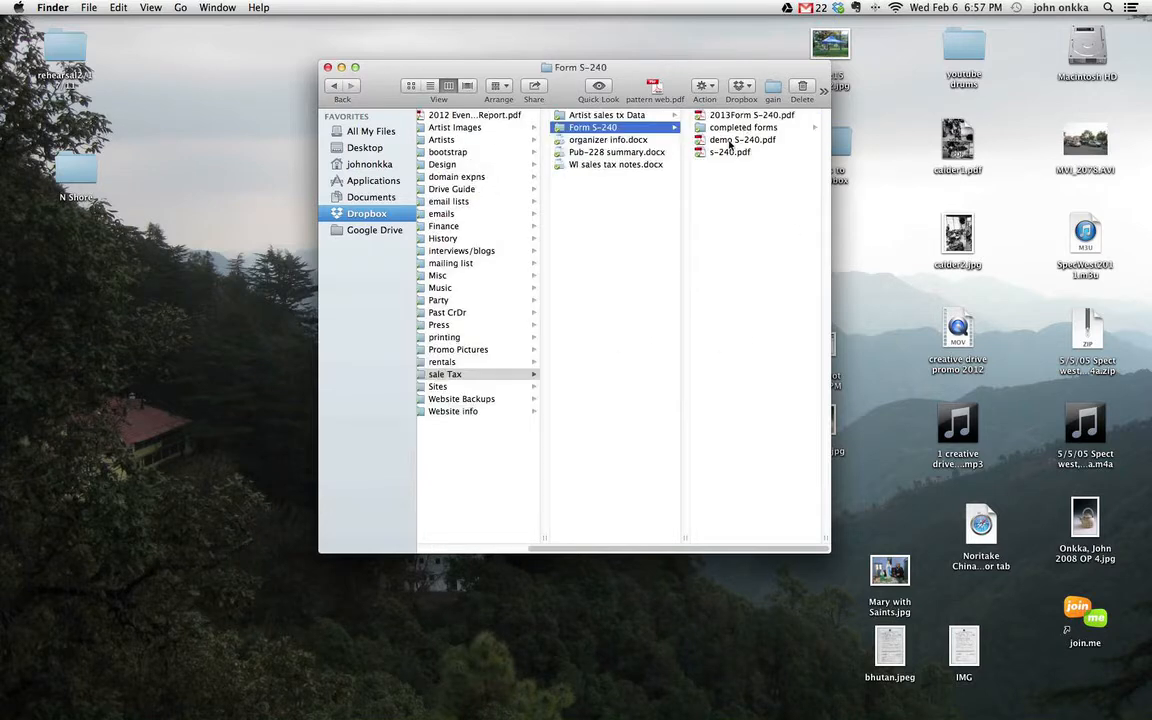
# - Open demo S-240.pdf in Adobe Reader and scroll down to the Part C seller section
pyautogui.doubleClick(730, 141)
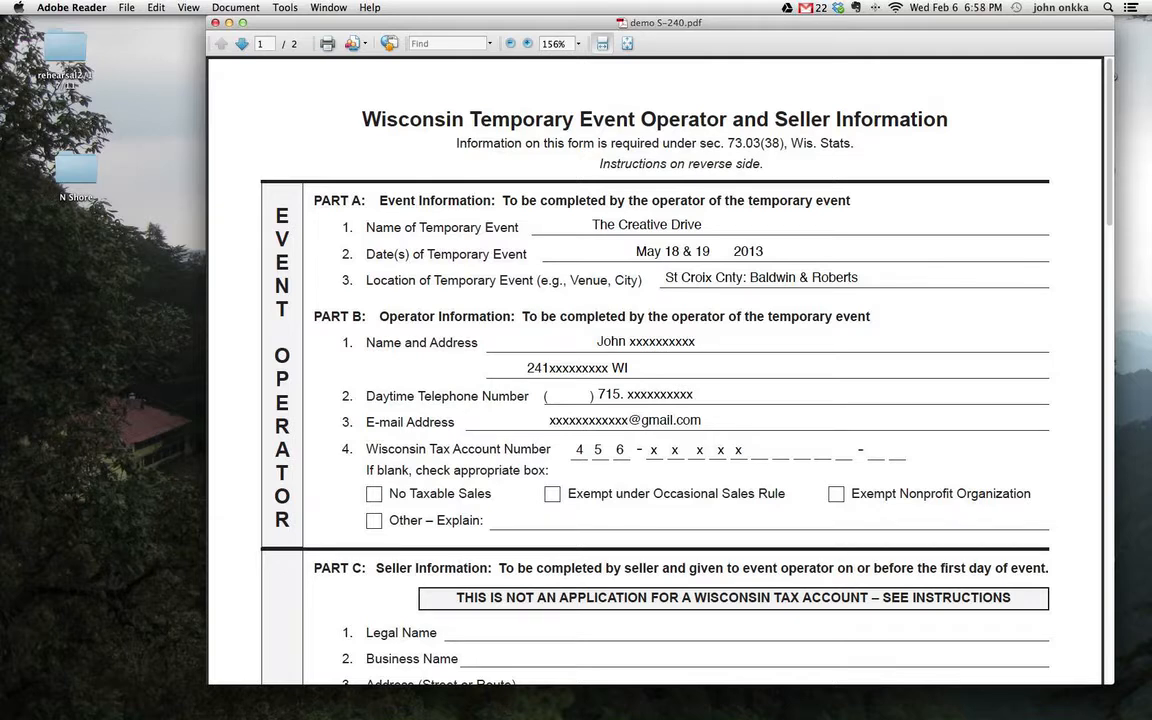
pyautogui.scroll(-5, 560, 400)
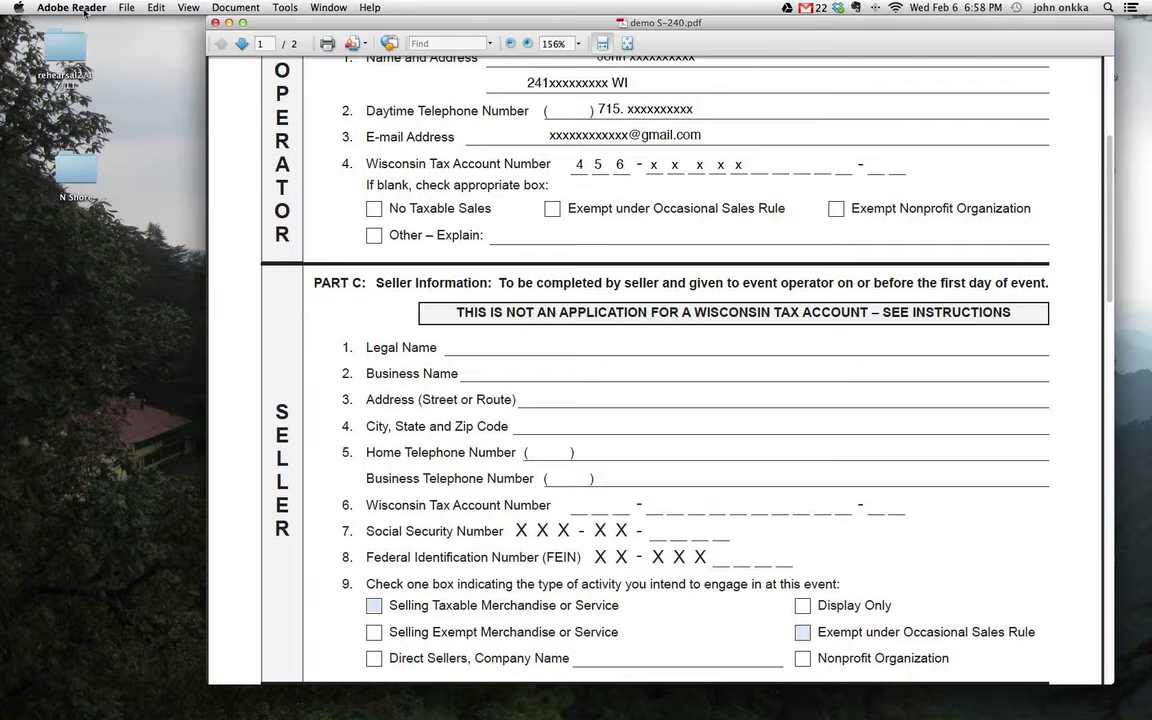
# - Close the Adobe Reader copy and reopen demo S-240.pdf with Preview
pyautogui.click(215, 23)
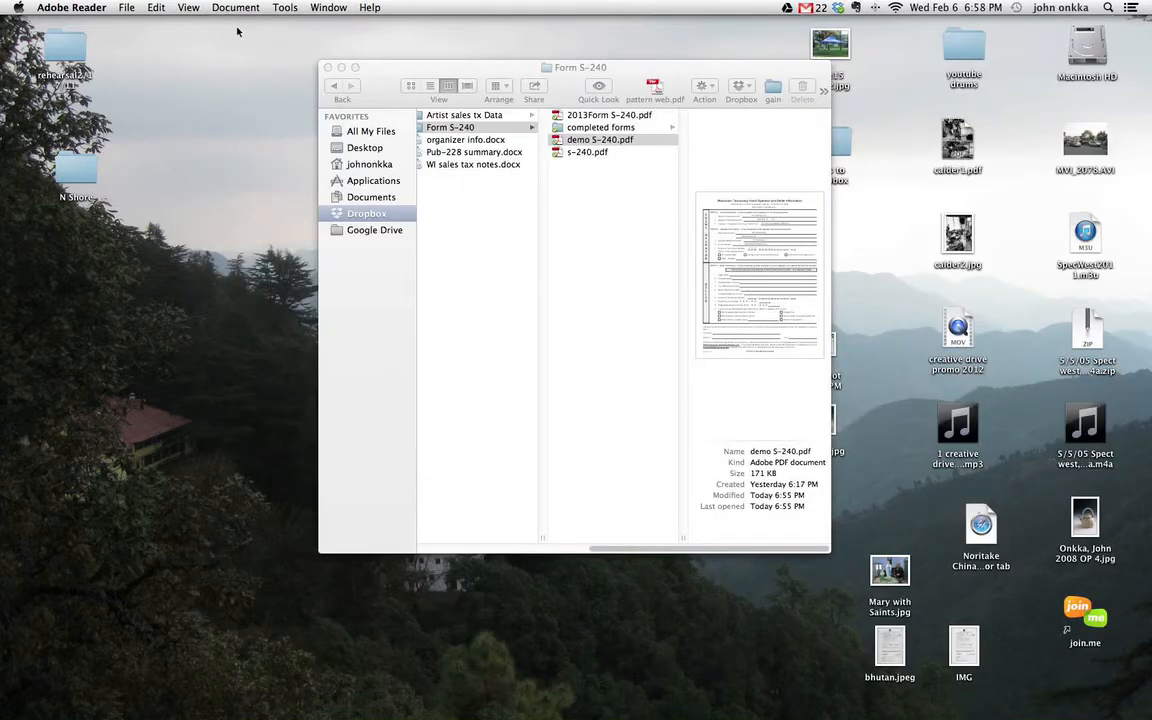
pyautogui.click(660, 141)
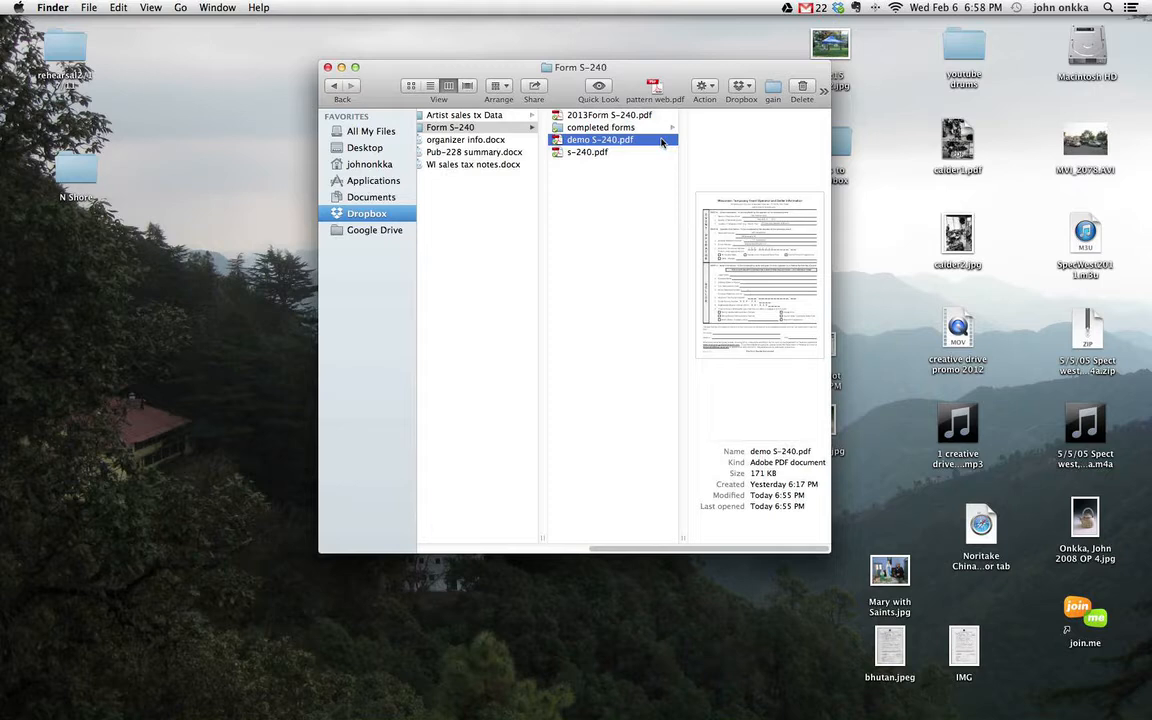
pyautogui.rightClick(660, 141)
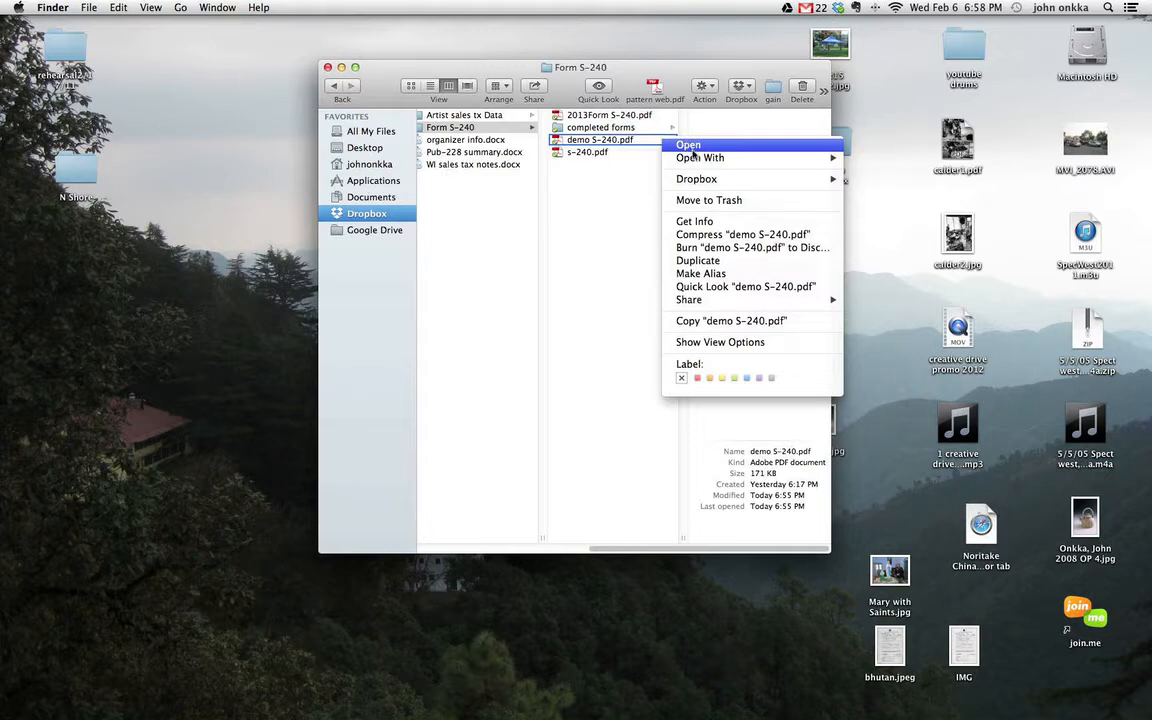
pyautogui.moveTo(695, 162)
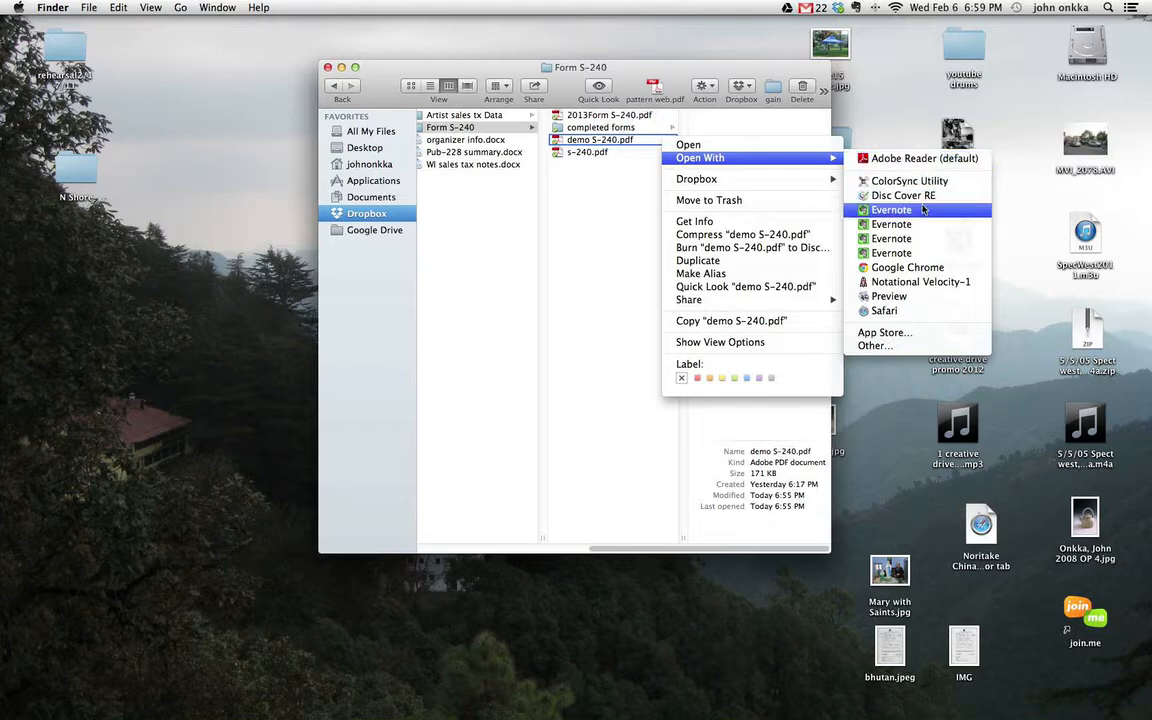
pyautogui.click(937, 302)
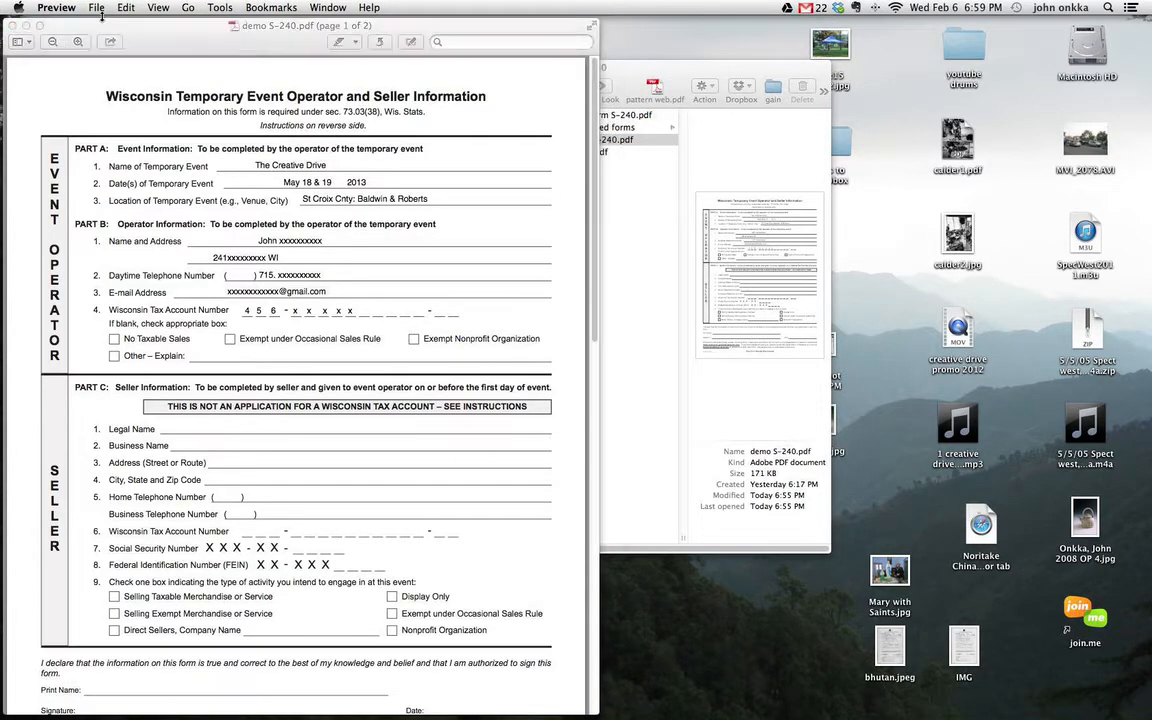
# - Centre the Preview window, scroll to Part C and place a text entry on the Legal Name line
pyautogui.moveTo(123, 21); pyautogui.dragTo(432, 10)
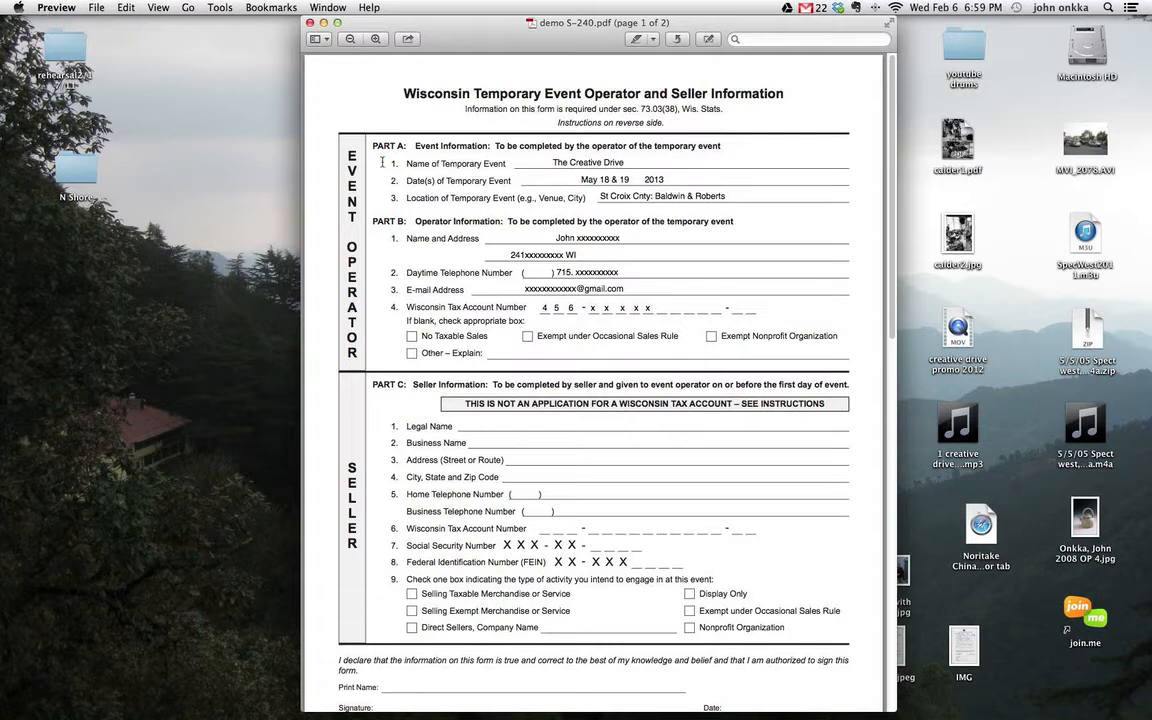
pyautogui.scroll(-5, 533, 290)
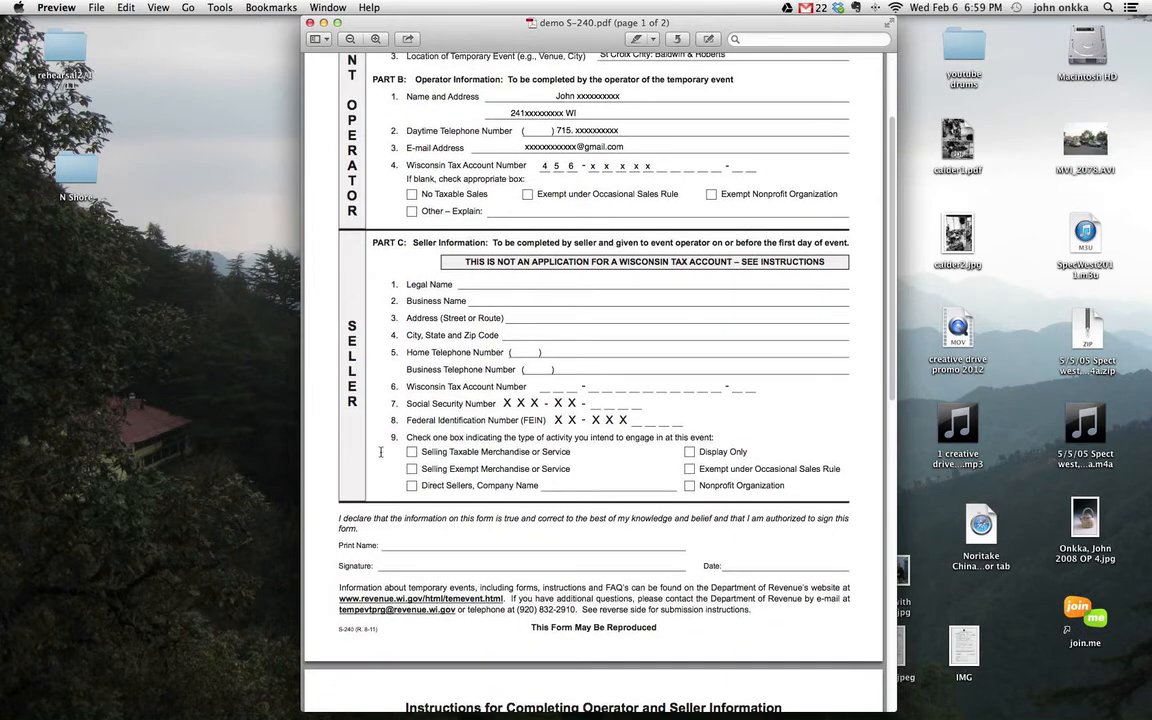
pyautogui.click(499, 283)
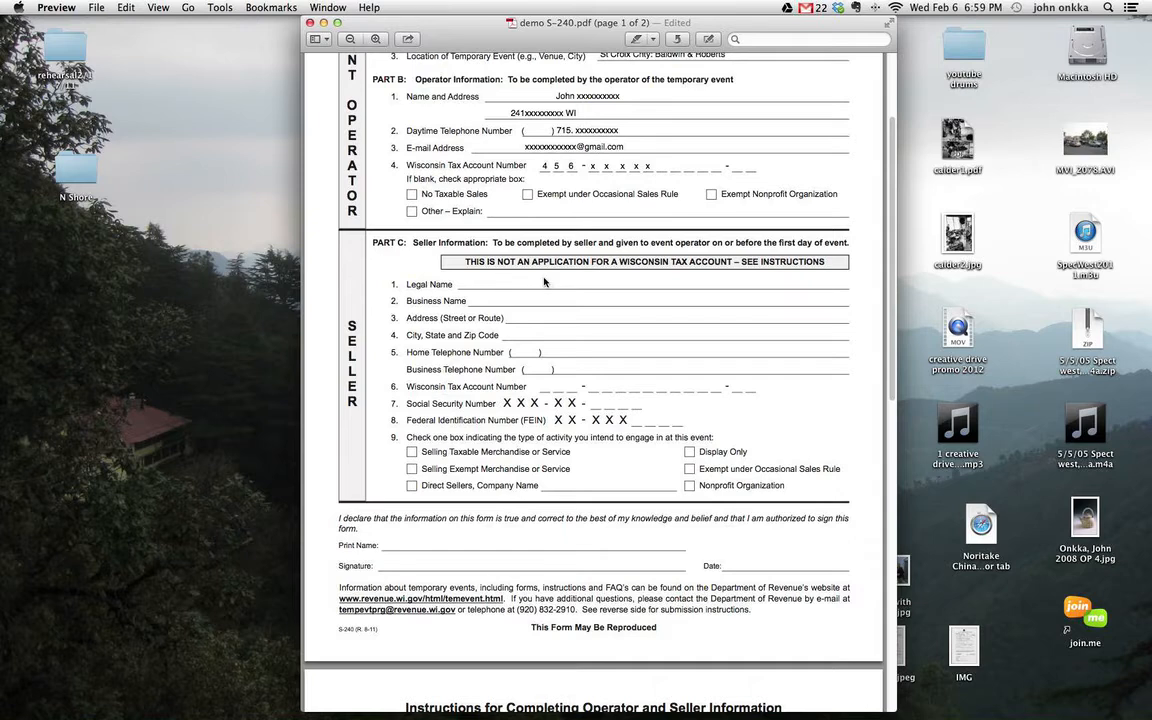
# - Enter the seller's legal name and business name in Part C
pyautogui.write('Sam R Smith')
pyautogui.click(537, 300)
pyautogui.write('Smith Art')
pyautogui.write('Stuff')
# - Fill in the seller's street address and the City, State and Zip Code line
pyautogui.click(538, 317)
pyautogui.write('333333 ave SE')
pyautogui.click(546, 333)
pyautogui.write('Hometown USA')
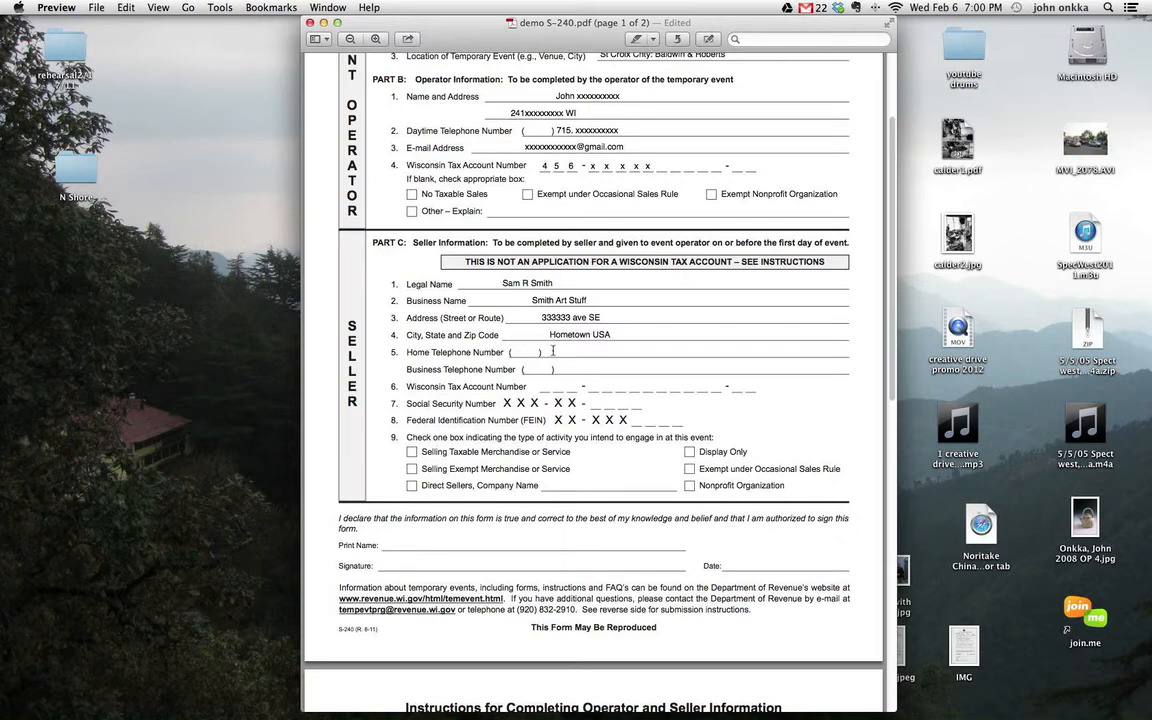
pyautogui.click(553, 351)
# - Enter the seller's home telephone number and Wisconsin tax account number
pyautogui.write('111 222 3333')
pyautogui.click(556, 386)
pyautogui.write('4  5  6')
# - Leave Selling Taxable Merchandise unticked and tick only Exempt under Occasional Sales Rule
pyautogui.click(412, 452)
pyautogui.click(413, 453)
pyautogui.click(690, 469)
# - Enter the seller's name on Print Name and Signature, with the date 3/3/13
pyautogui.write('Sam R S')
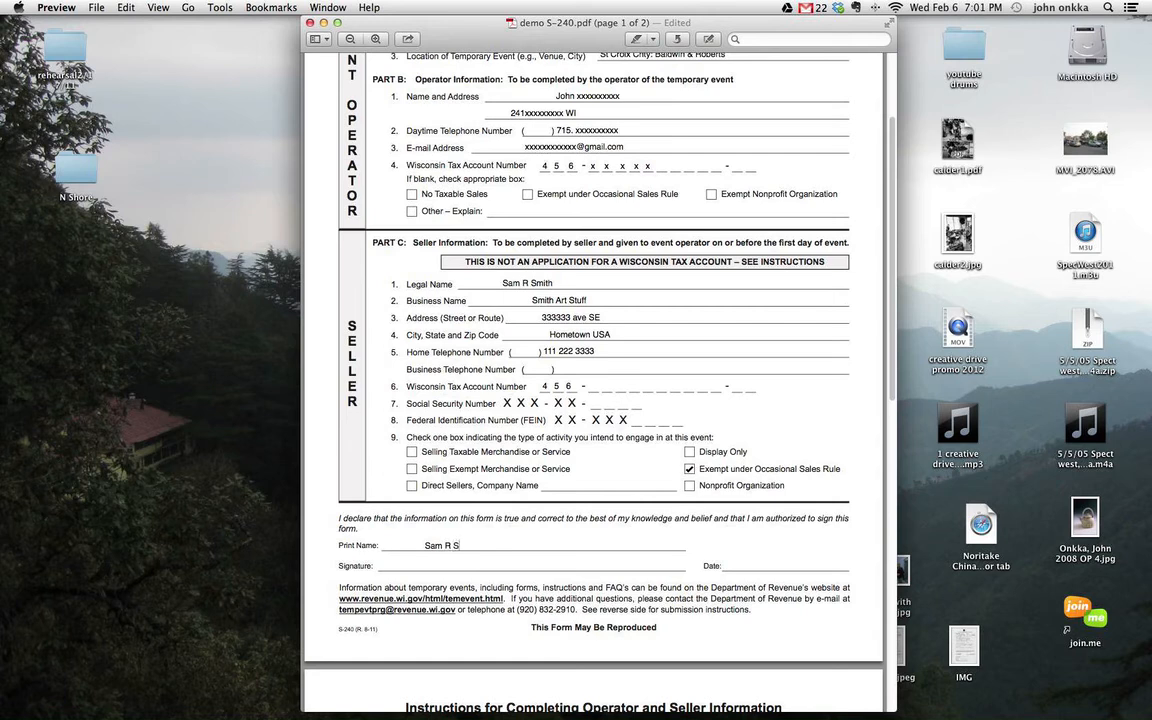
pyautogui.write('mith')
pyautogui.click(755, 566)
pyautogui.write('3/3/13')
pyautogui.write('Sam R Smith')
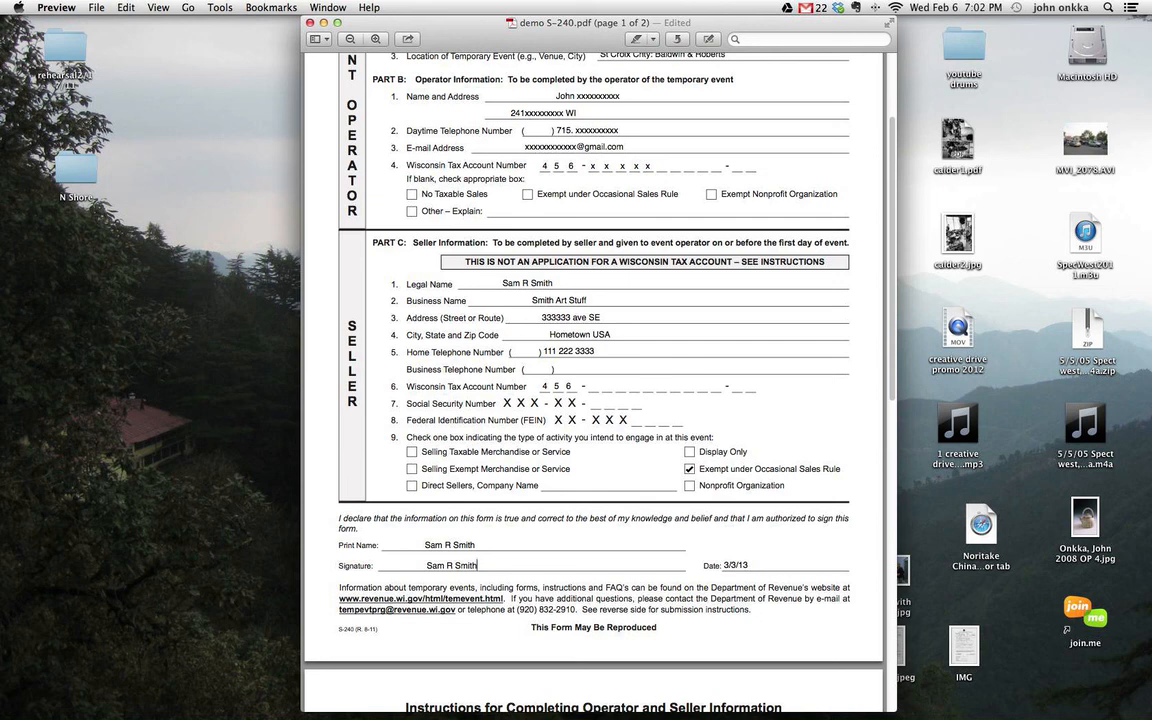
pyautogui.click(411, 567)
pyautogui.moveTo(411, 568); pyautogui.dragTo(502, 566)
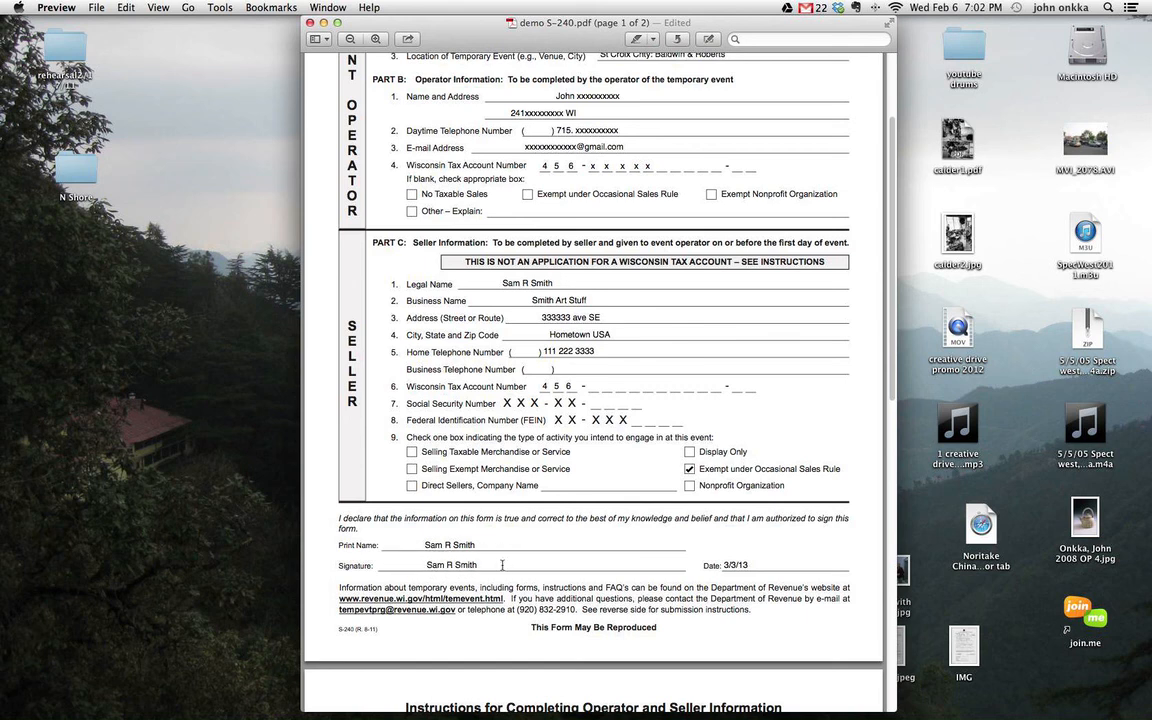